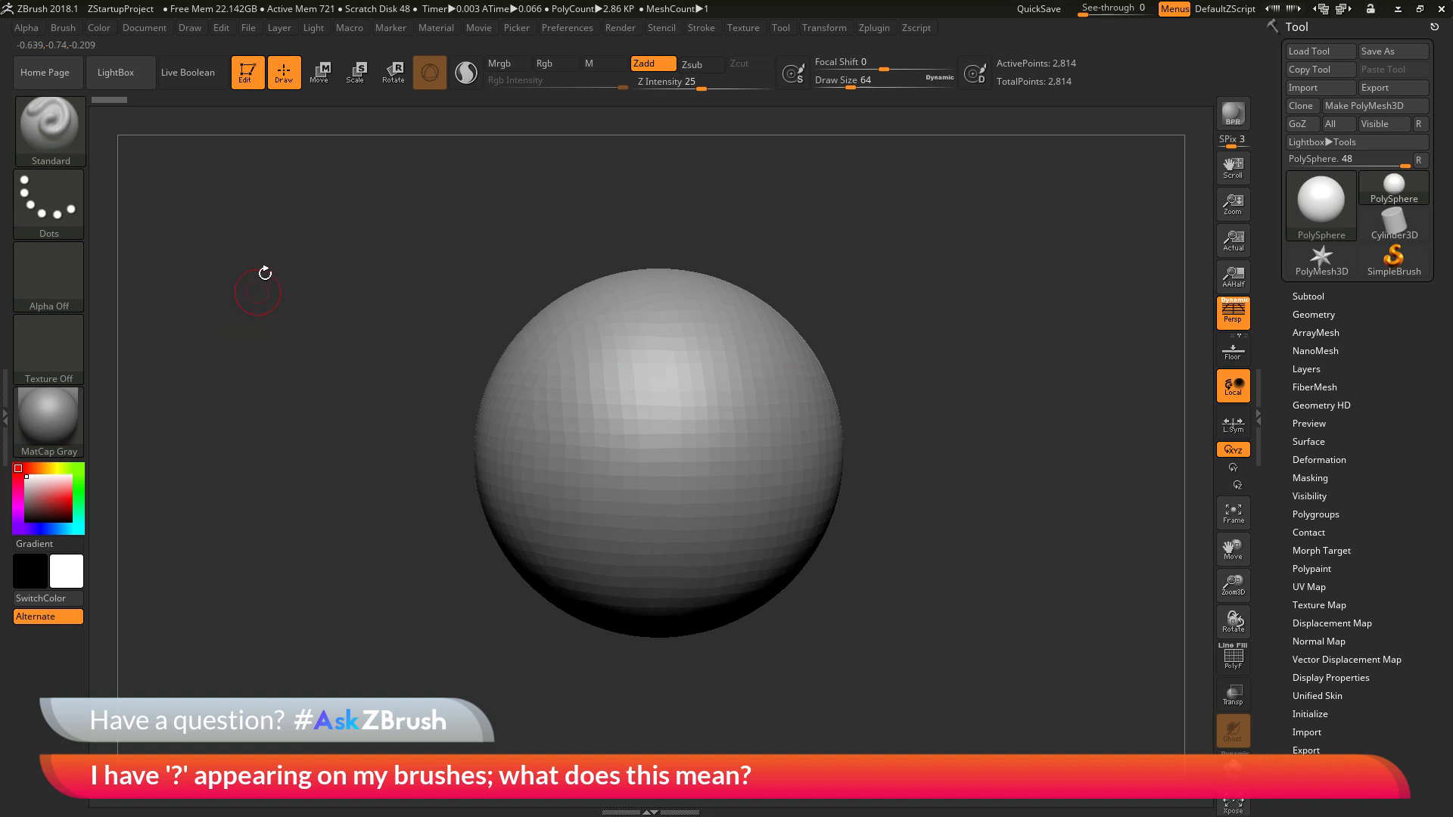
# Bring up the brush picker from the current brush thumbnail.
pyautogui.click(49, 136)
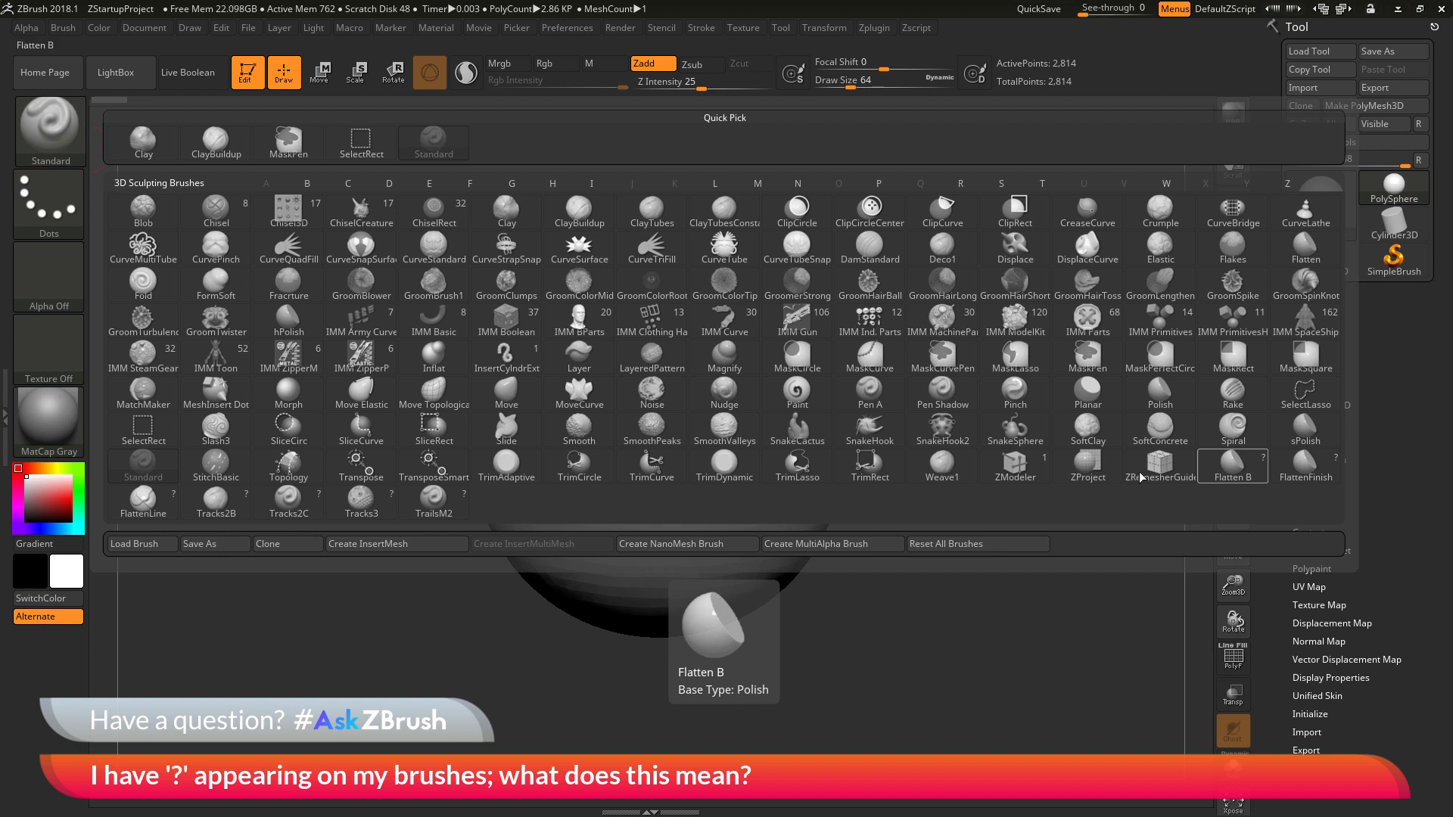
# Reset All Brushes from the picker, then again from the Brush menu dropdown.
pyautogui.click(999, 549)
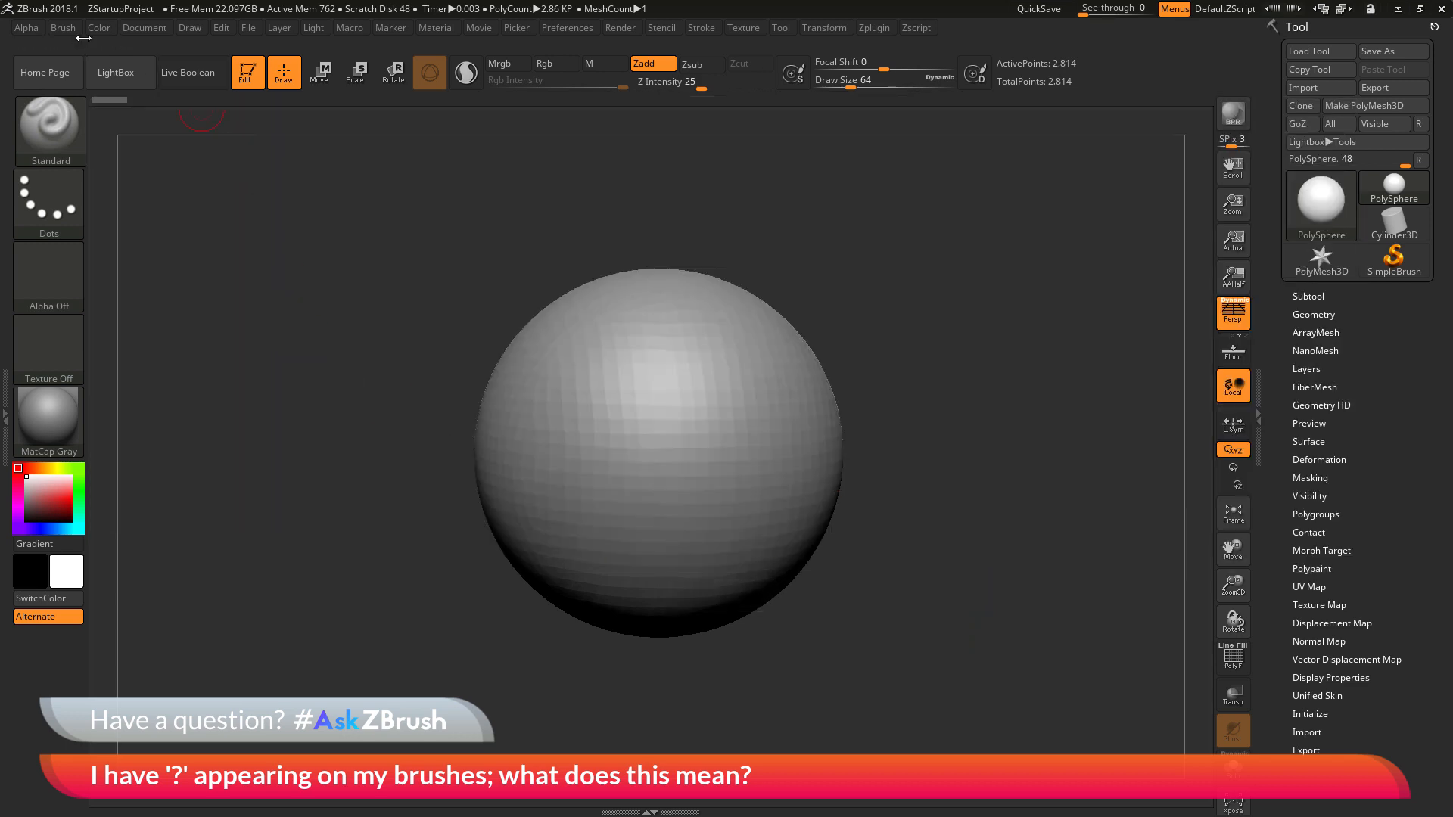
pyautogui.click(63, 28)
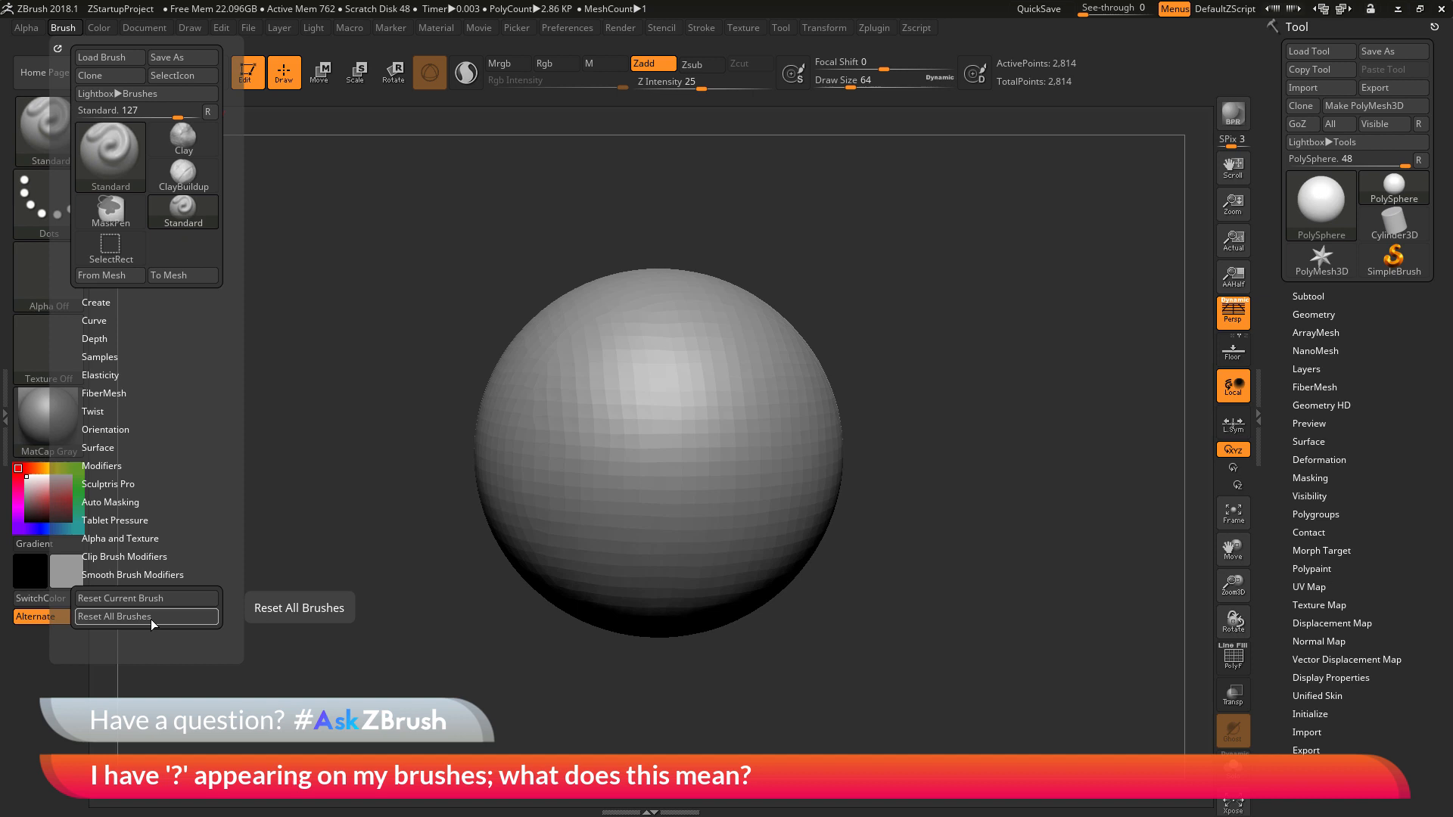
pyautogui.click(152, 619)
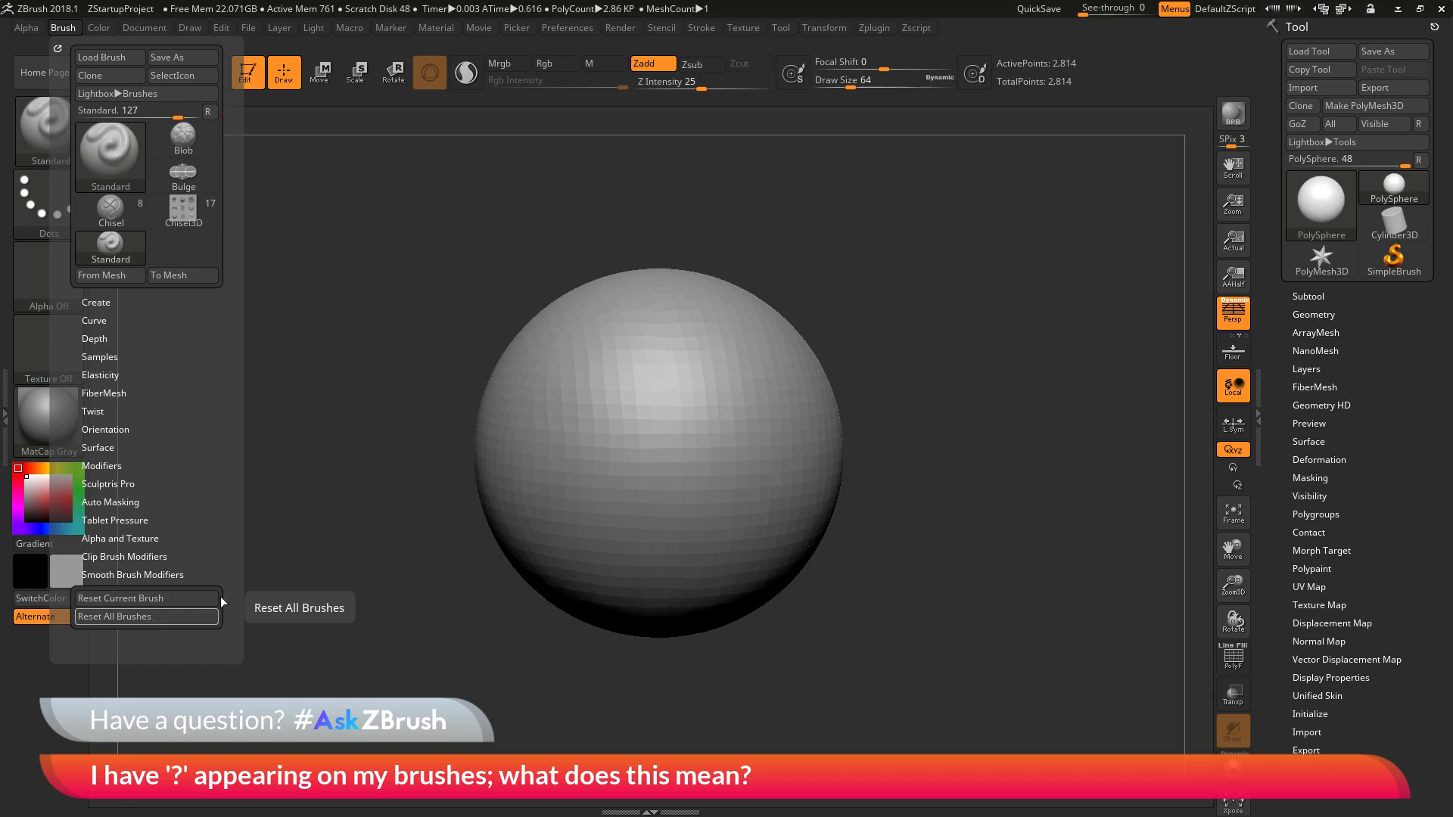
# Reset All Brushes from the reopened picker and show the Brush menu list.
pyautogui.click(62, 144)
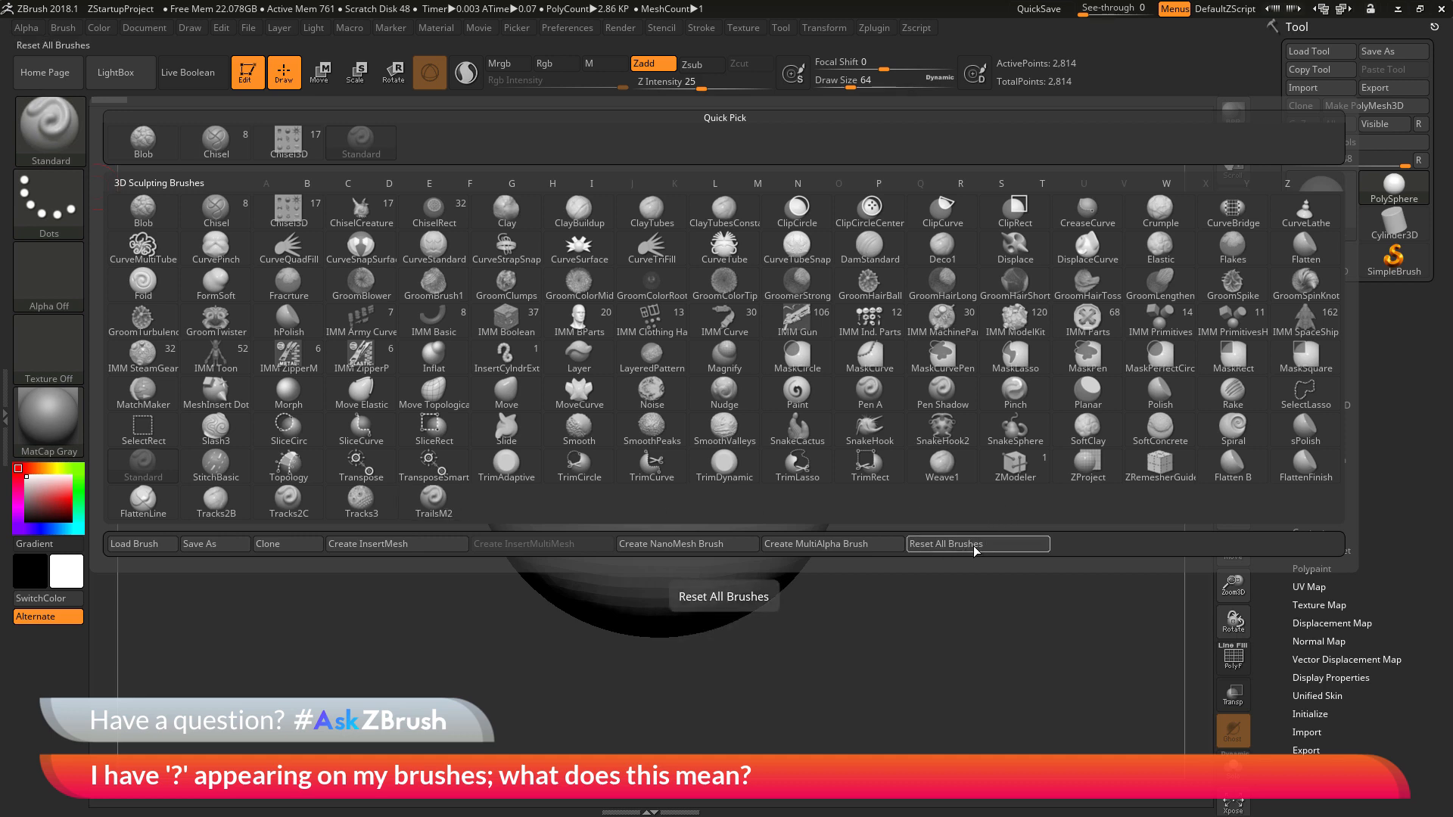
pyautogui.click(909, 553)
pyautogui.click(54, 29)
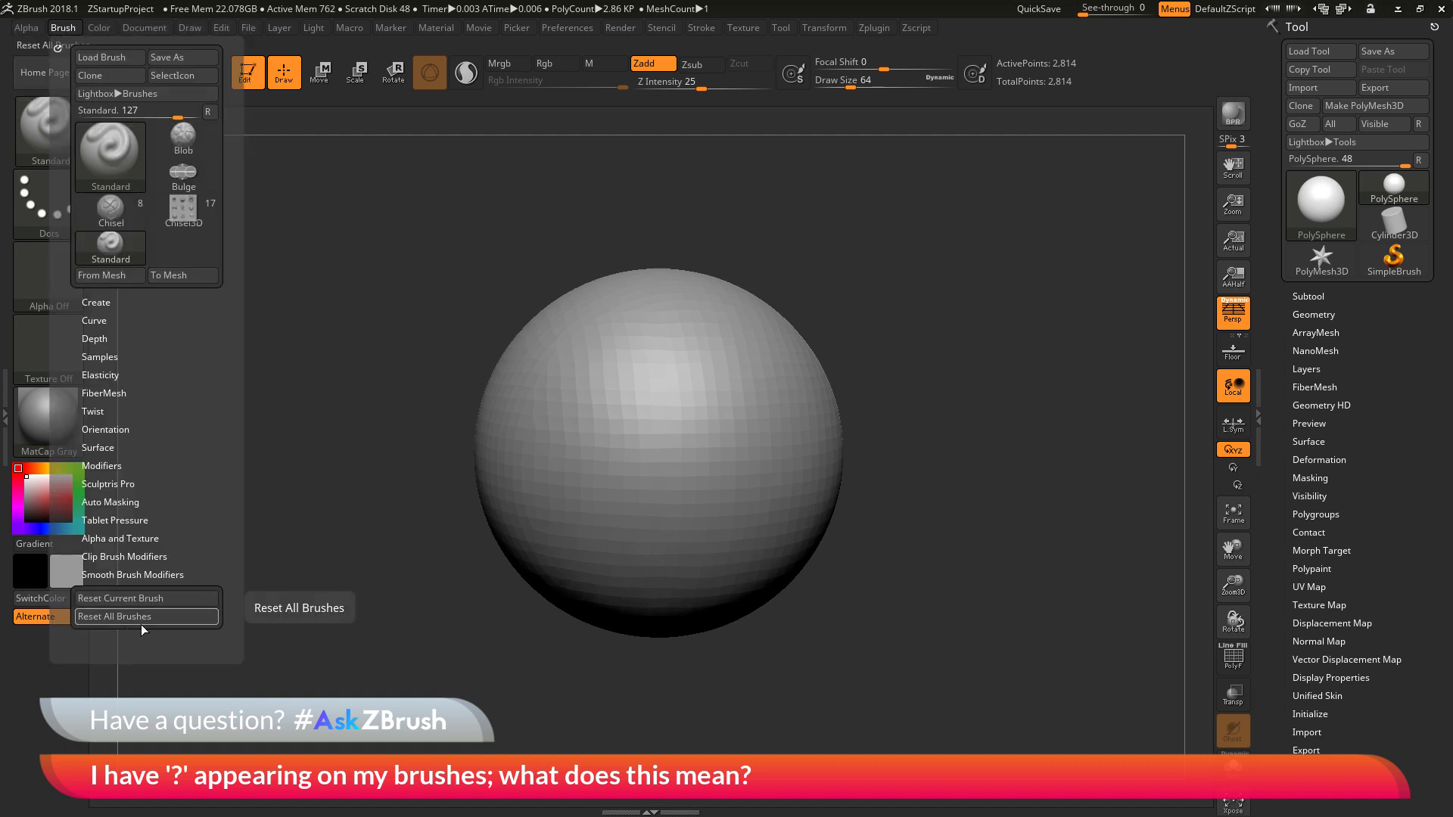
# Reset All Brushes from the Brush menu and reopen the picker listing TrailsM2.
pyautogui.click(142, 617)
pyautogui.click(51, 128)
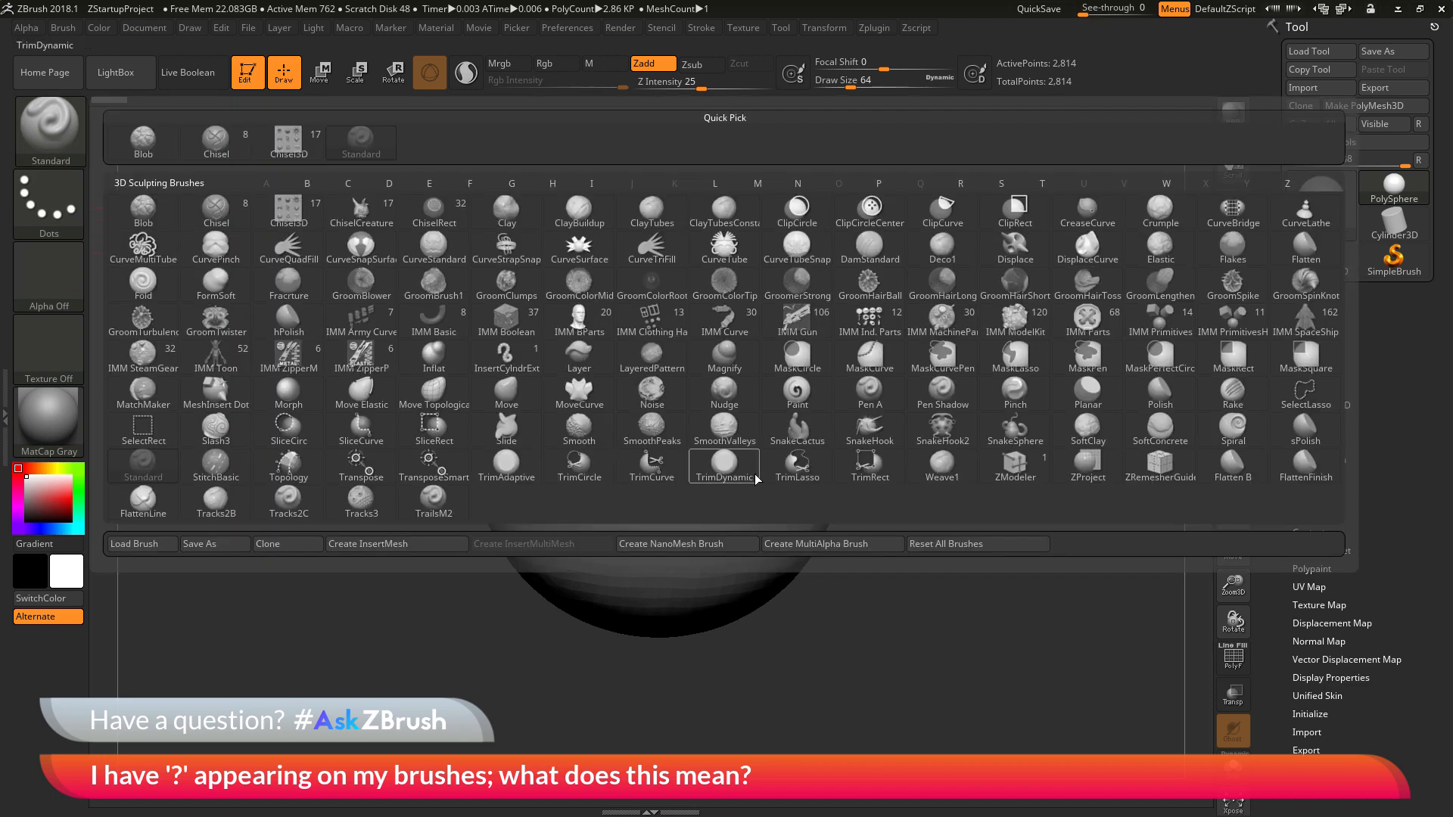